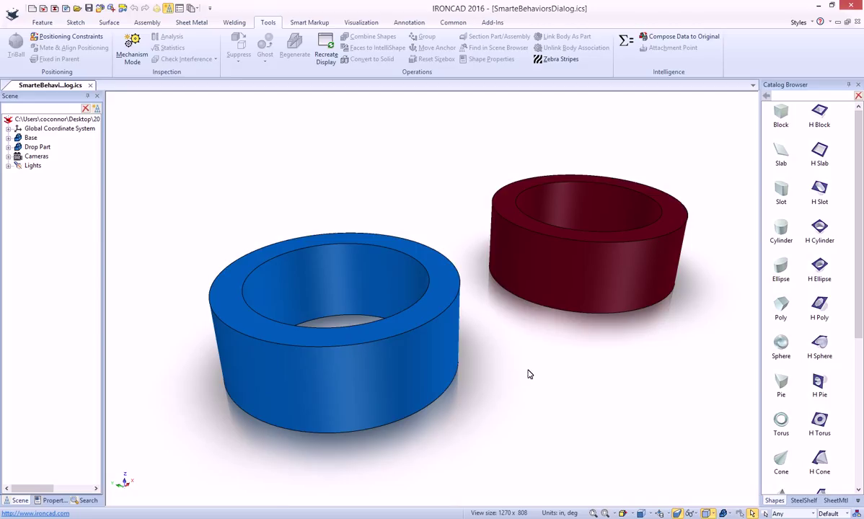
Select the blue Base ring in the 3D scene
click(450, 339)
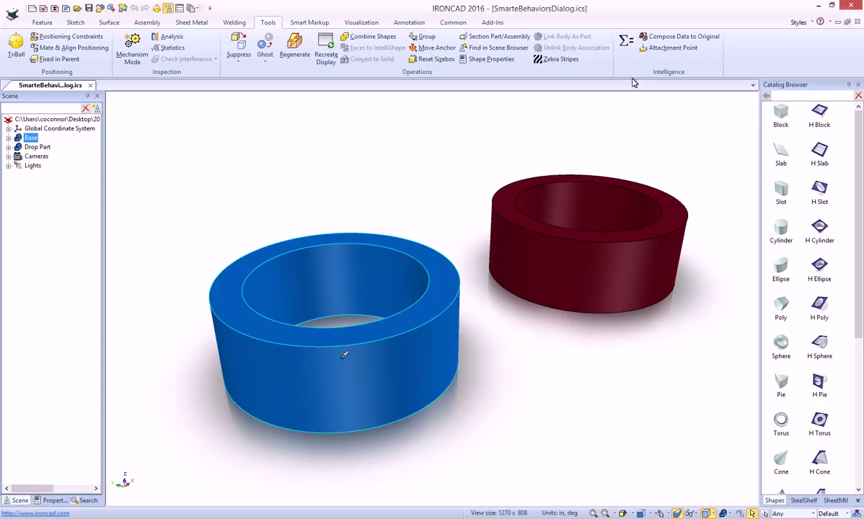
Place an attachment point on the inner rim of the blue Base ring
click(658, 48)
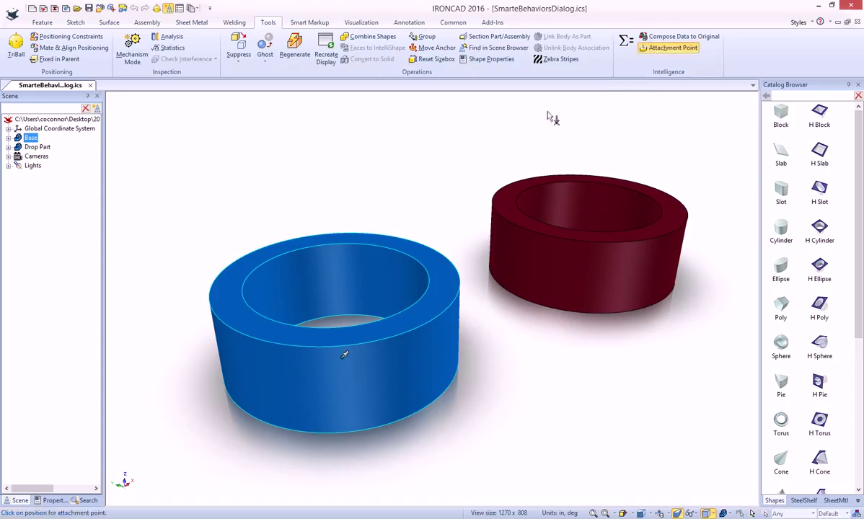
click(335, 284)
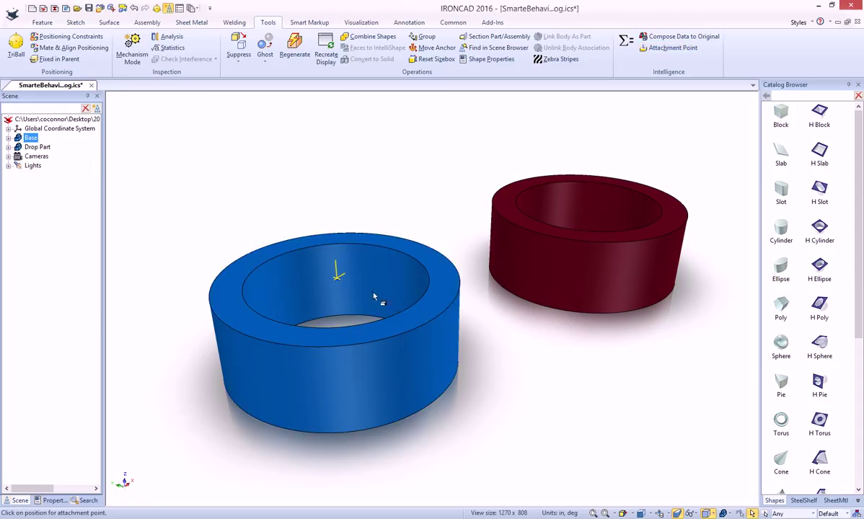
click(483, 344)
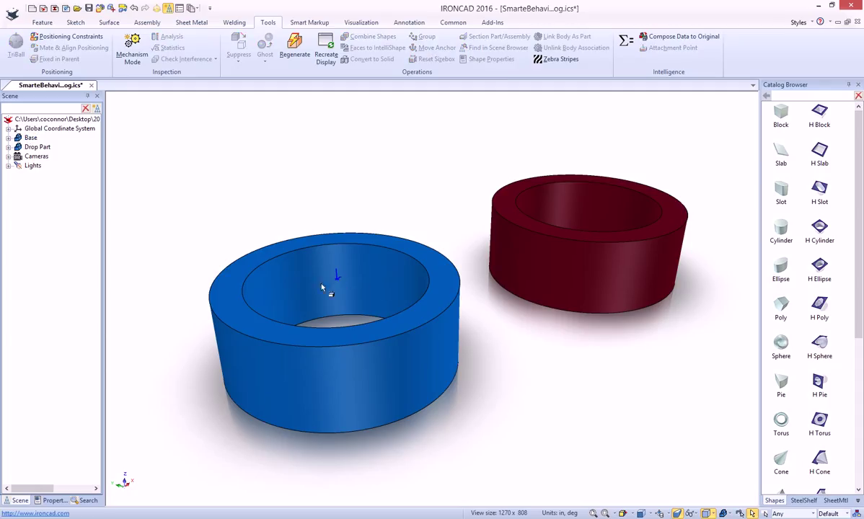
Review the Base ring's parameters (OD 2.000, wall thickness 0.250) and its design variations
click(433, 308)
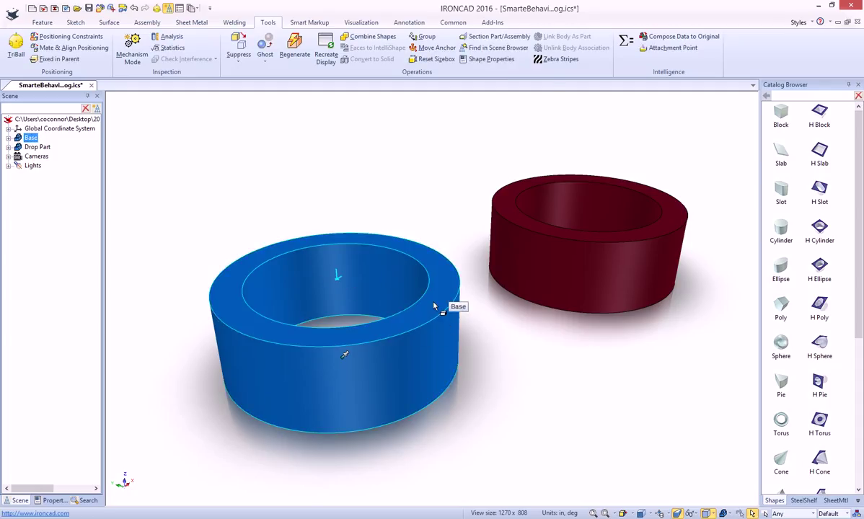
right_click(434, 308)
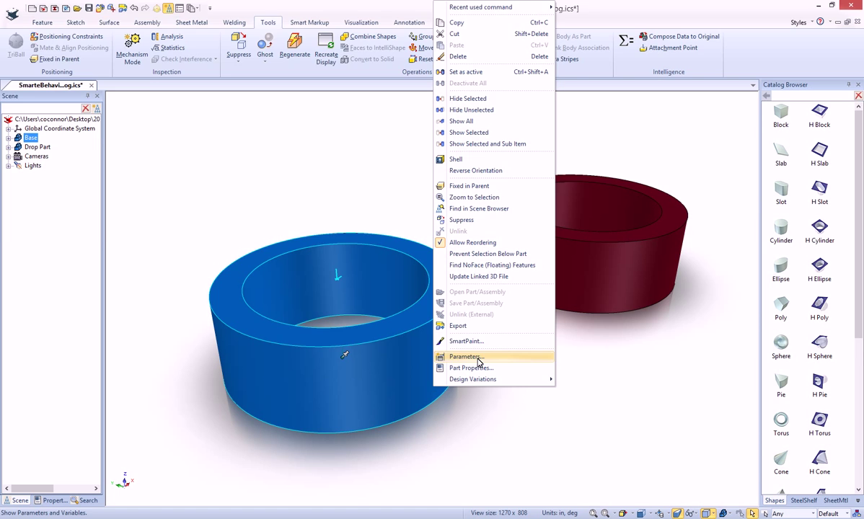
click(478, 361)
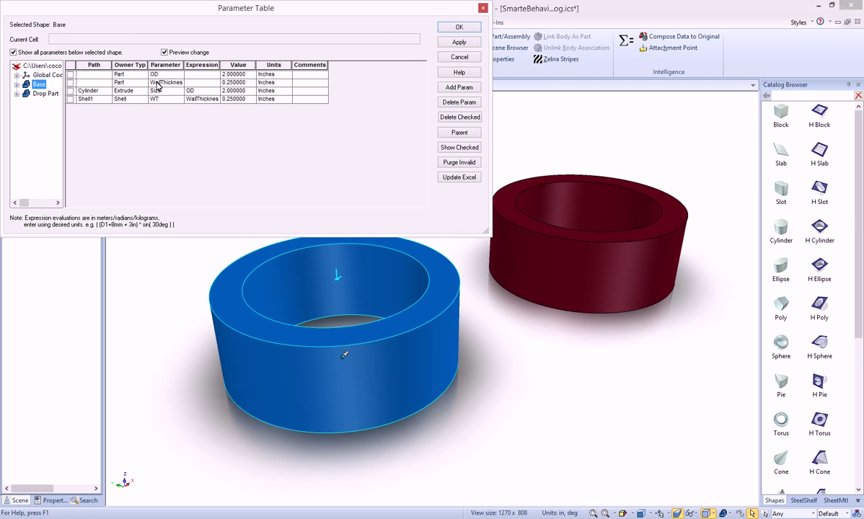
click(458, 29)
right_click(399, 251)
mouse_move(459, 383)
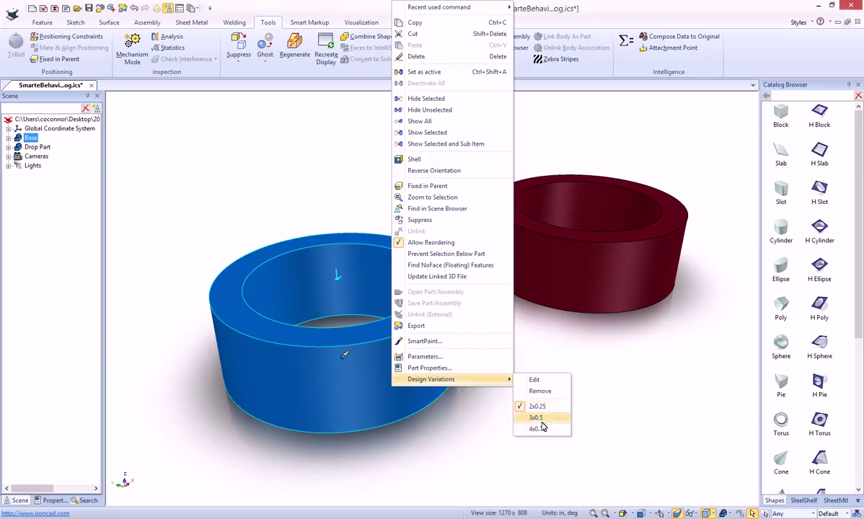
click(486, 450)
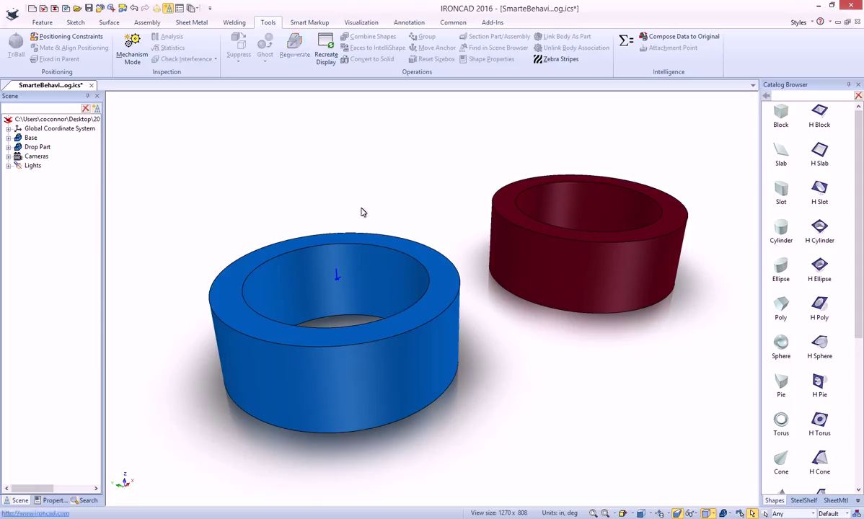
Name the ring's attachment point Test as Neutral type (Test_N) and enter variable Size
click(359, 276)
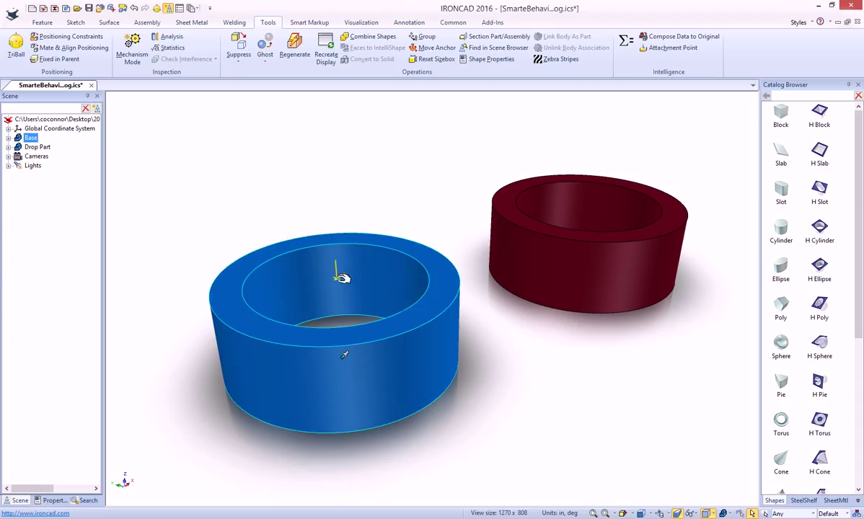
right_click(342, 281)
click(366, 313)
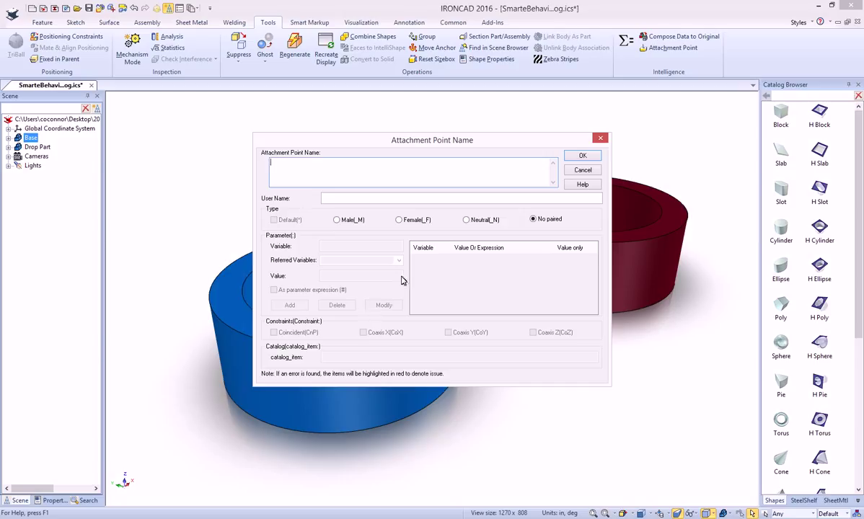
click(341, 196)
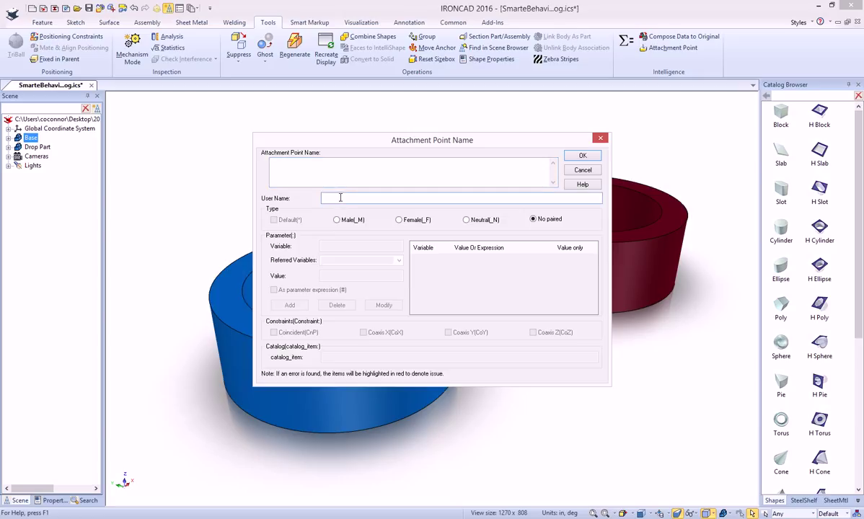
text(Test)
click(466, 220)
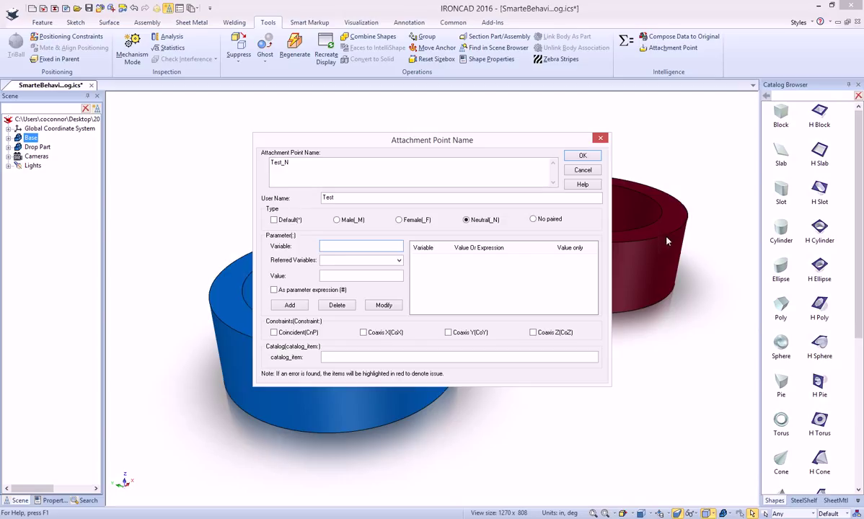
text(ize)
Add parameter Size = OD-(WallThickness/2) as a parameter expression
click(399, 261)
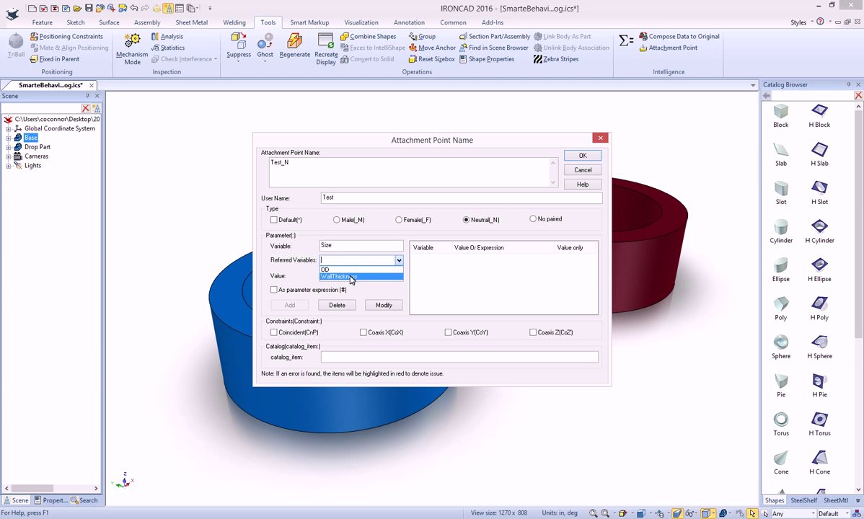
click(333, 271)
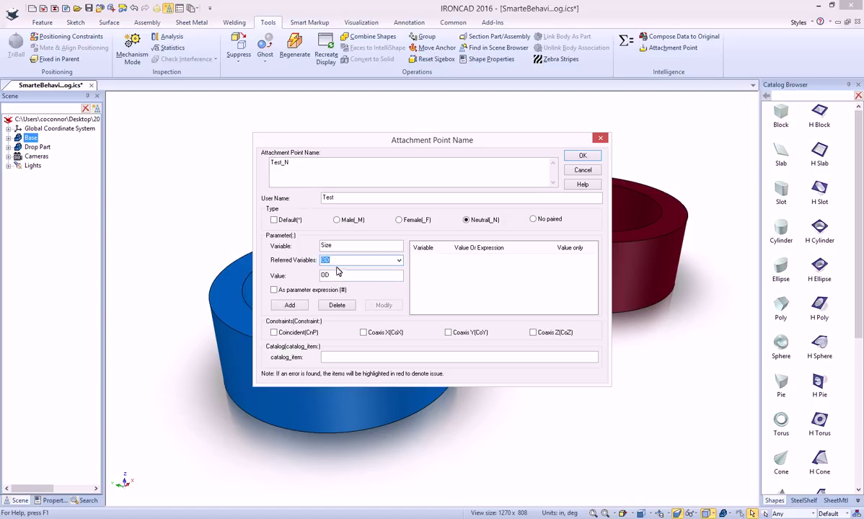
click(335, 277)
text(-)
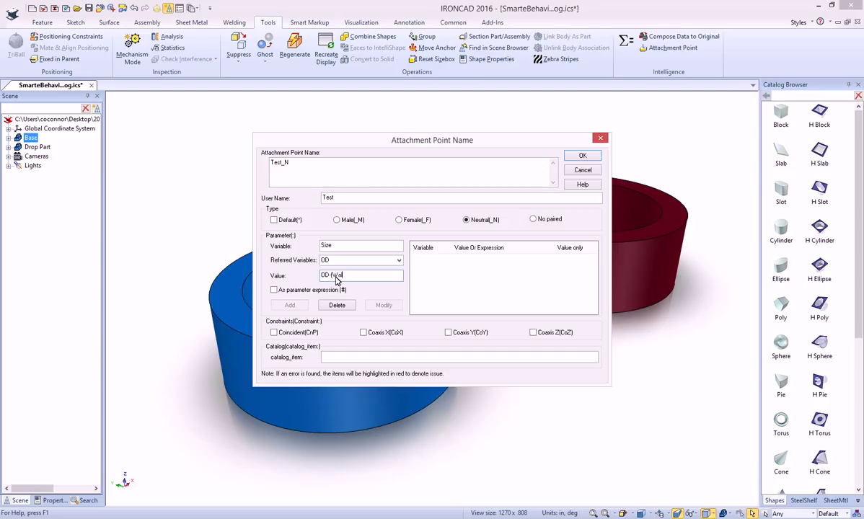
click(384, 260)
click(392, 278)
text(/2))
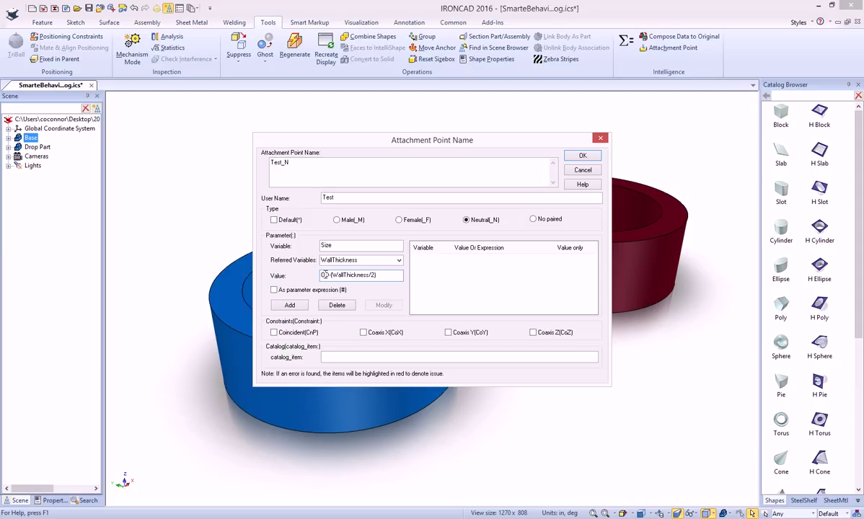
click(274, 290)
click(291, 305)
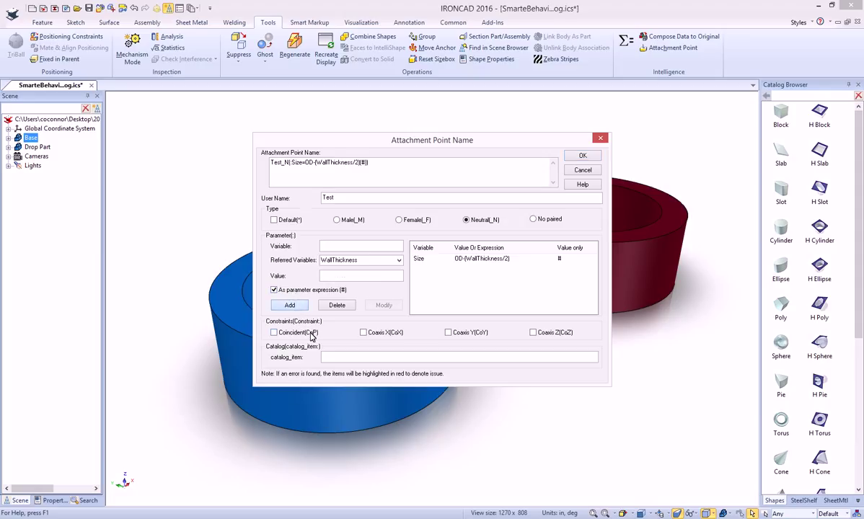
Add parameter WallThickness = WallThickness as a parameter expression
click(345, 248)
text(WallThick)
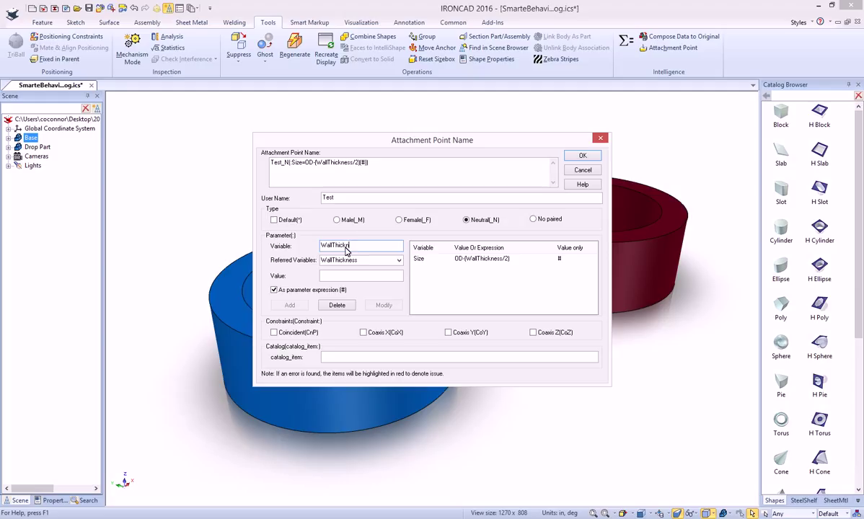
text(ness)
click(399, 261)
click(393, 275)
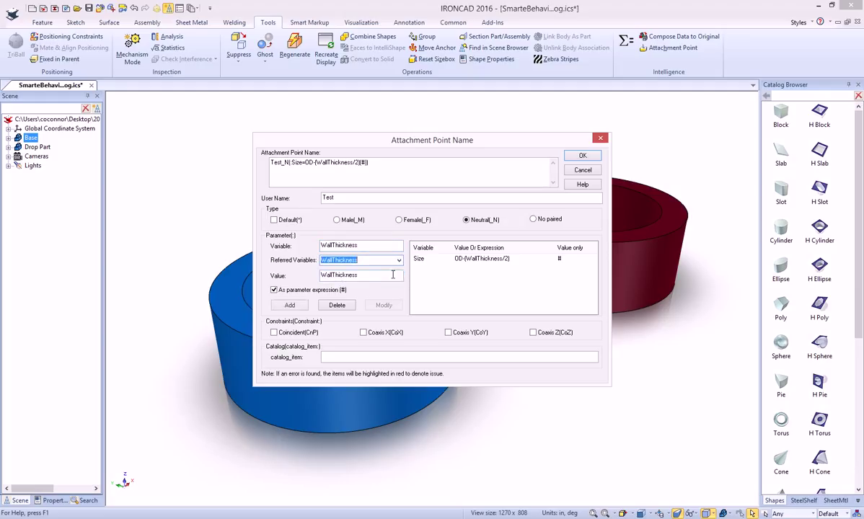
click(289, 306)
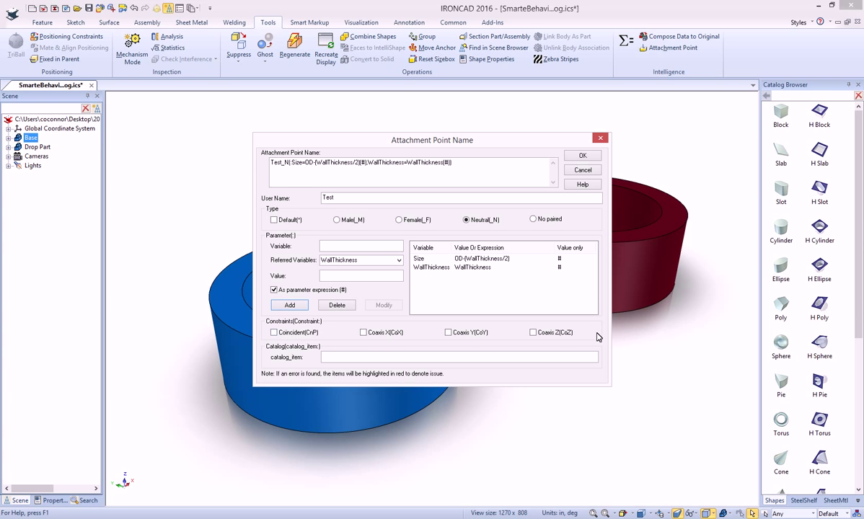
Add Coincident (CnP) and Coaxis Z (CoZ) constraints, correct the name, and confirm Test_N
click(275, 332)
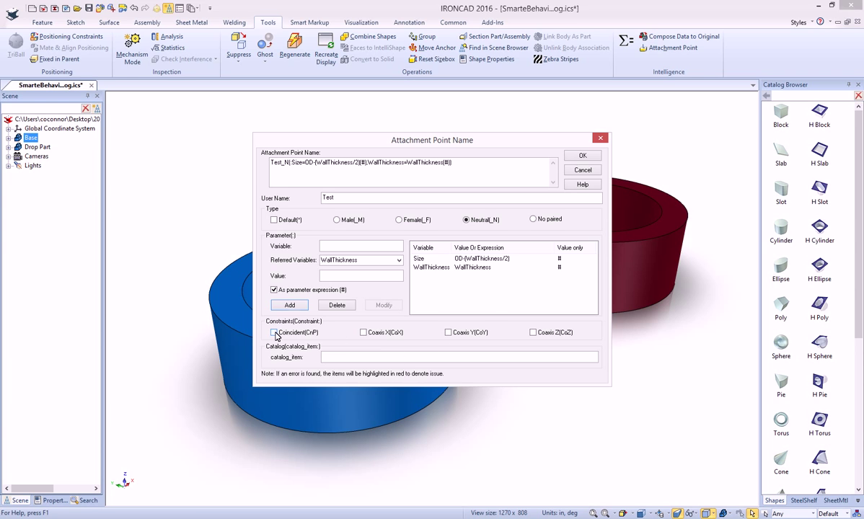
click(534, 334)
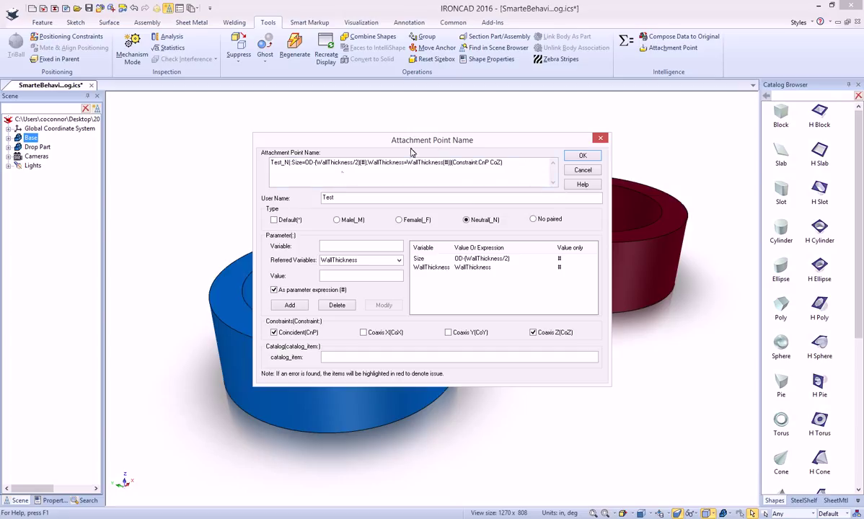
click(507, 164)
text(#)
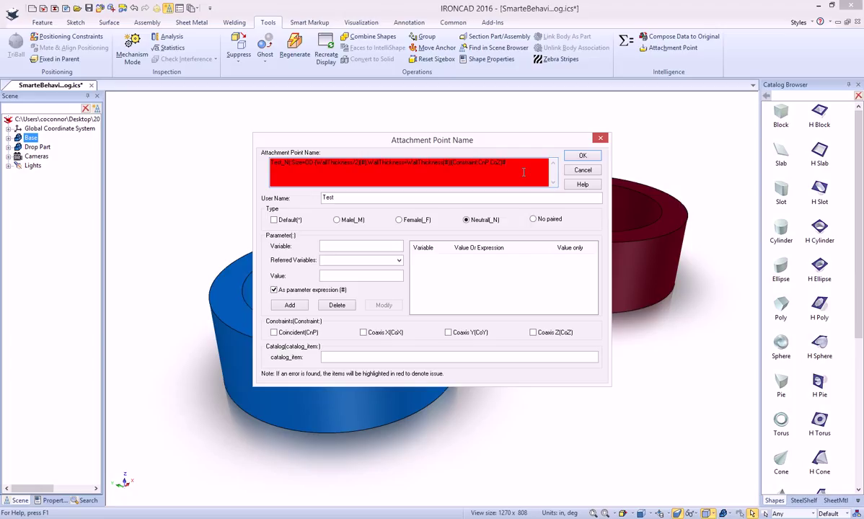
key(BackSpace)
click(583, 158)
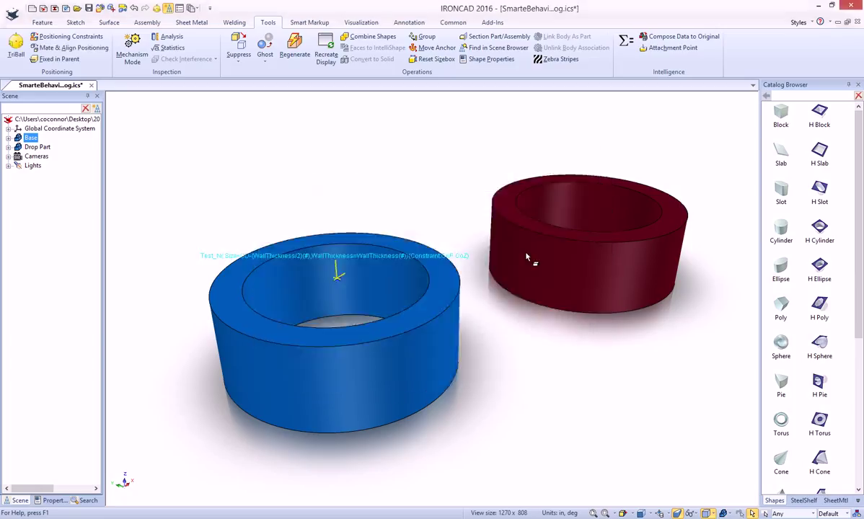
Place a Neutral attachment point named Test_N on the red Drop Part ring's top face
click(573, 270)
click(667, 47)
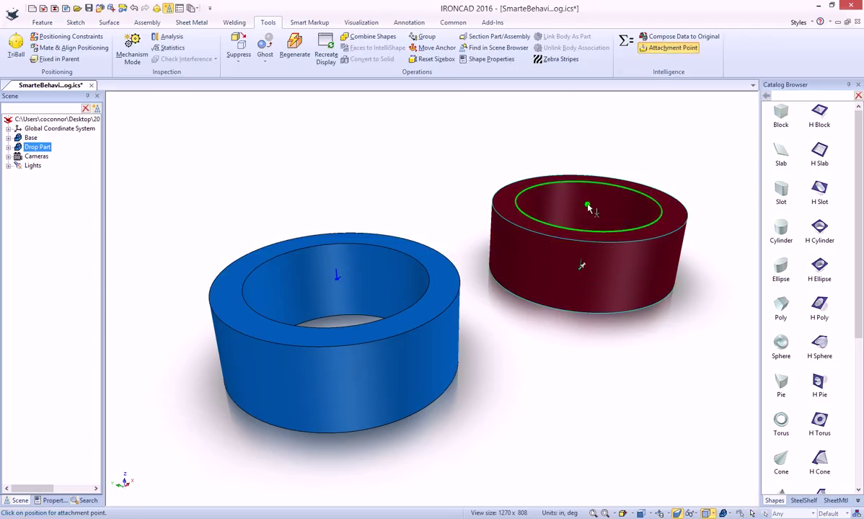
click(590, 204)
right_click(588, 205)
click(613, 236)
text(Test)
click(474, 223)
click(581, 155)
click(585, 135)
Create a new catalog and store the red Drop Part ring in it
click(453, 22)
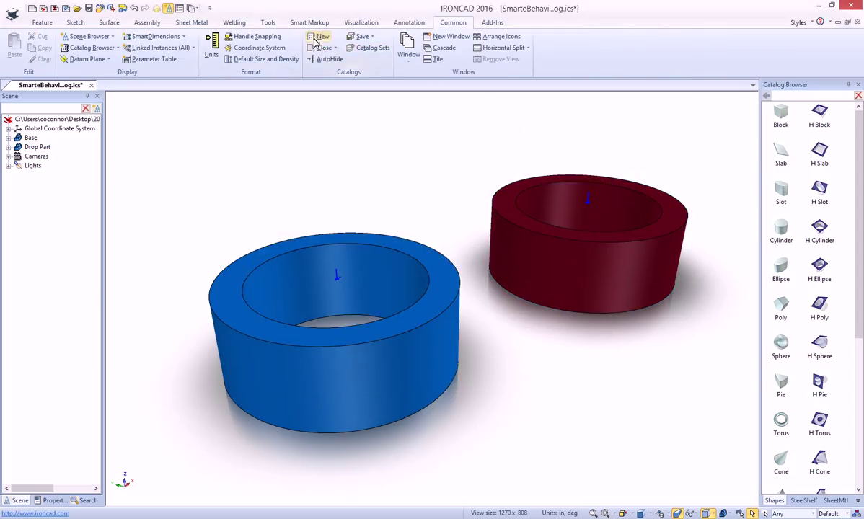
click(319, 36)
drag(581, 264, 807, 209)
click(502, 335)
Drop the catalog ring onto the blue Base ring and confirm its 1.875 diameter
drag(455, 289, 457, 291)
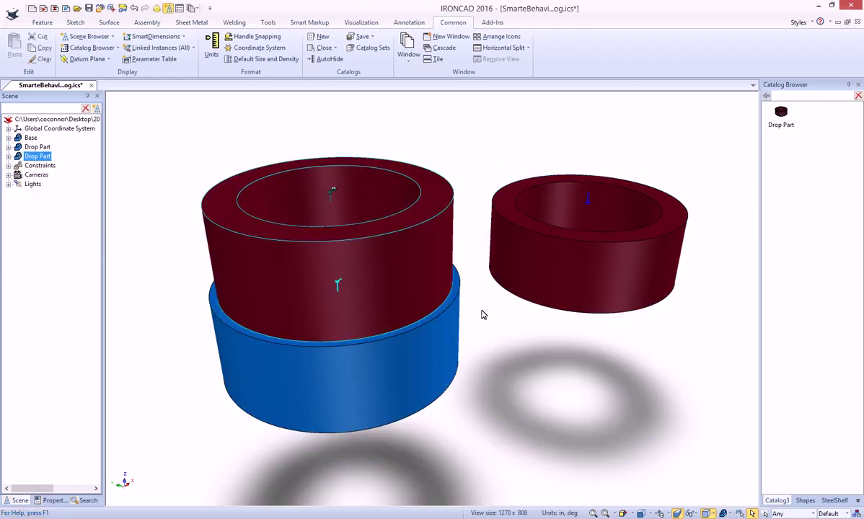
click(449, 278)
click(451, 264)
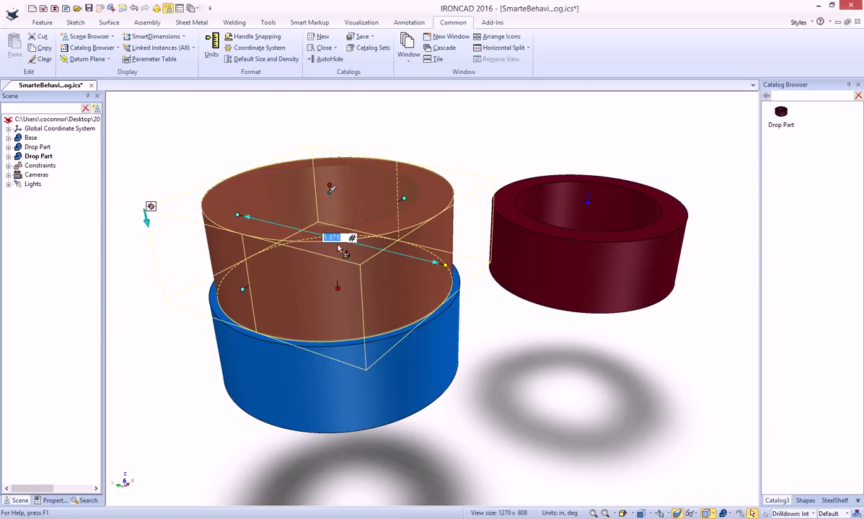
click(504, 358)
middle_drag(411, 257, 421, 274)
scroll(412, 277, down, 5)
Switch the Base ring to the 3x0.5 variation and show its locked Concentric and Coincident constraints
right_click(435, 328)
mouse_move(521, 379)
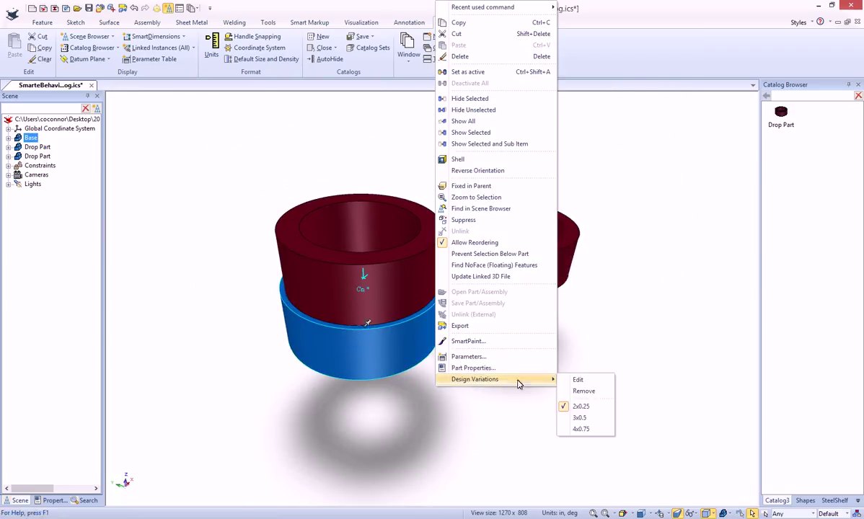
click(588, 419)
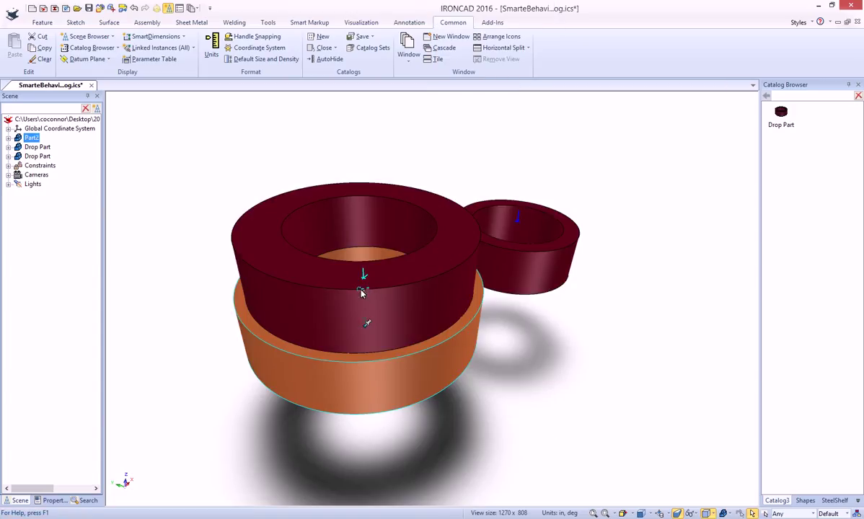
click(490, 384)
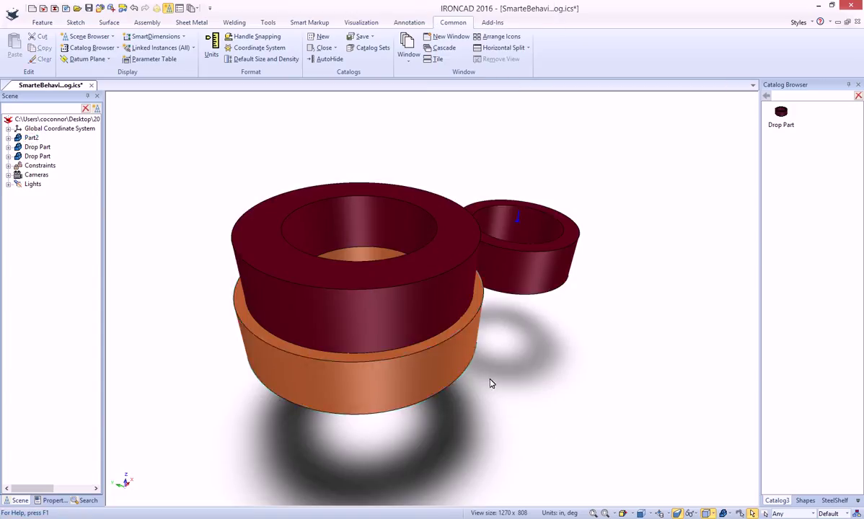
click(8, 165)
click(18, 175)
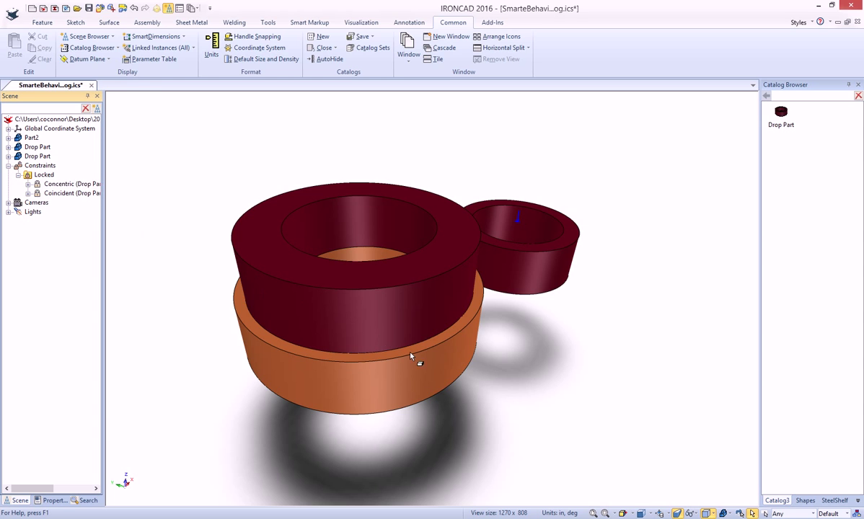
Switch the Base ring to another variation, then back to the smallest one
click(449, 368)
right_click(450, 369)
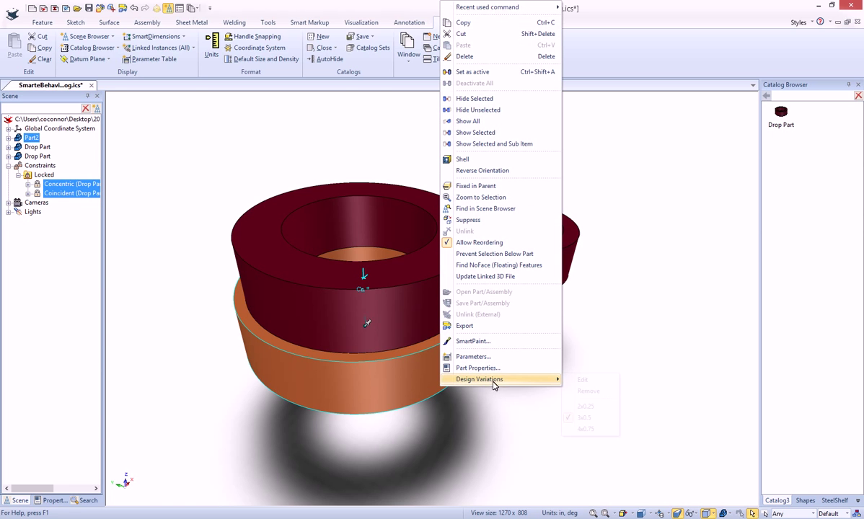
mouse_move(498, 378)
click(582, 428)
right_click(483, 376)
mouse_move(575, 381)
click(623, 407)
Make 2 linked copies of the Base ring in a row, spaced 2.290 apart
click(408, 348)
drag(440, 343, 442, 342)
right_drag(442, 342, 438, 342)
click(474, 368)
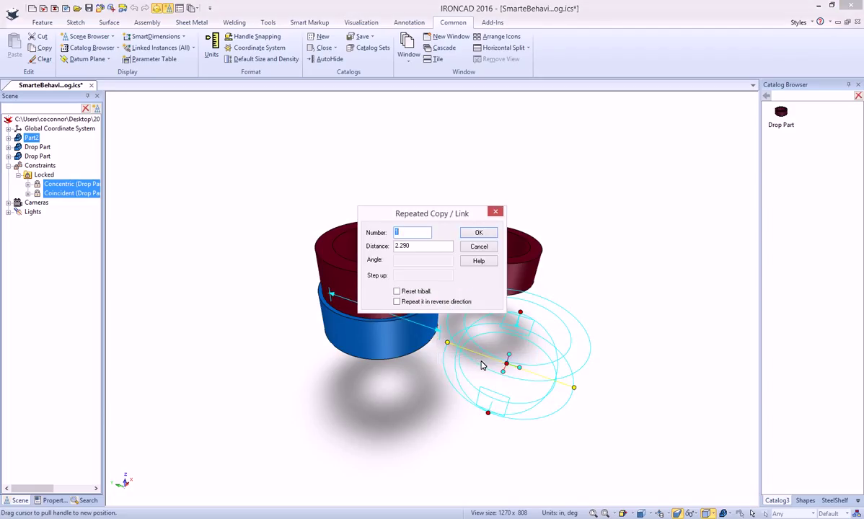
text(2)
key(Return)
scroll(575, 350, down, 3)
key(F10)
scroll(543, 372, up, 3)
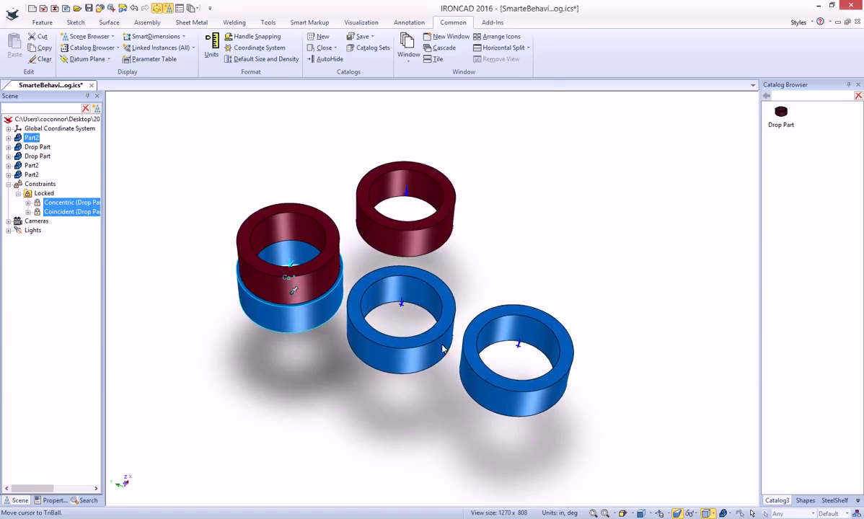
Set the middle copy to the 3x0.5 variation and the right copy to 4x0.75
click(432, 339)
right_click(432, 339)
mouse_move(470, 381)
click(583, 420)
right_click(528, 390)
mouse_move(577, 381)
click(676, 431)
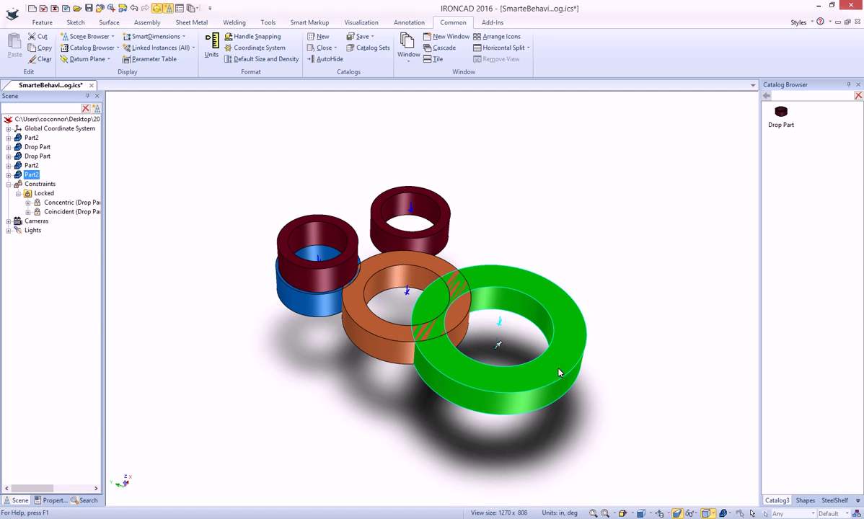
Move the green and orange rings apart toward the lower right
click(560, 365)
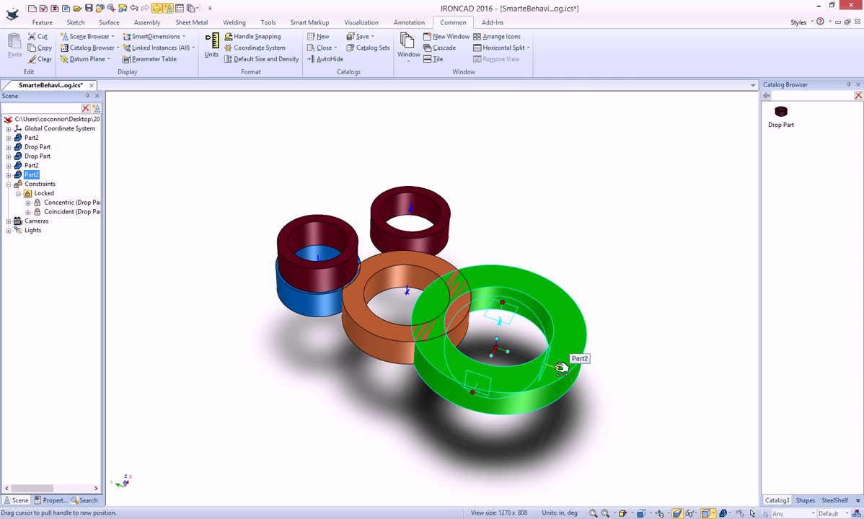
drag(561, 368, 707, 418)
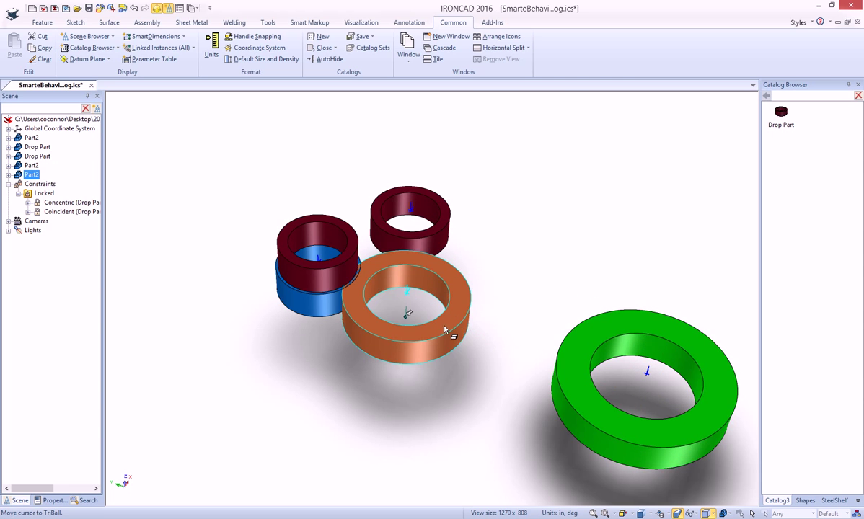
click(469, 334)
drag(469, 334, 502, 345)
click(536, 268)
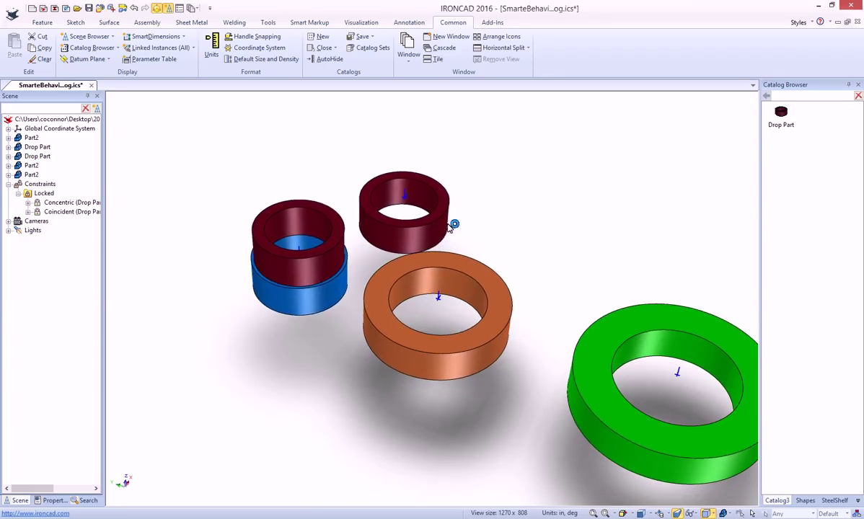
Delete the spare red ring and drop catalog Drop Part rings onto the orange and green rings
click(435, 228)
key(Delete)
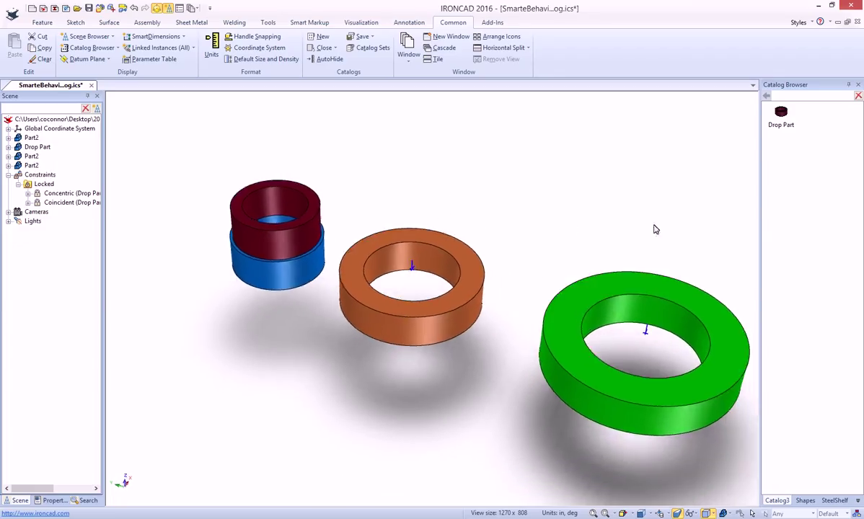
drag(507, 239, 484, 273)
drag(783, 118, 626, 175)
key(F8)
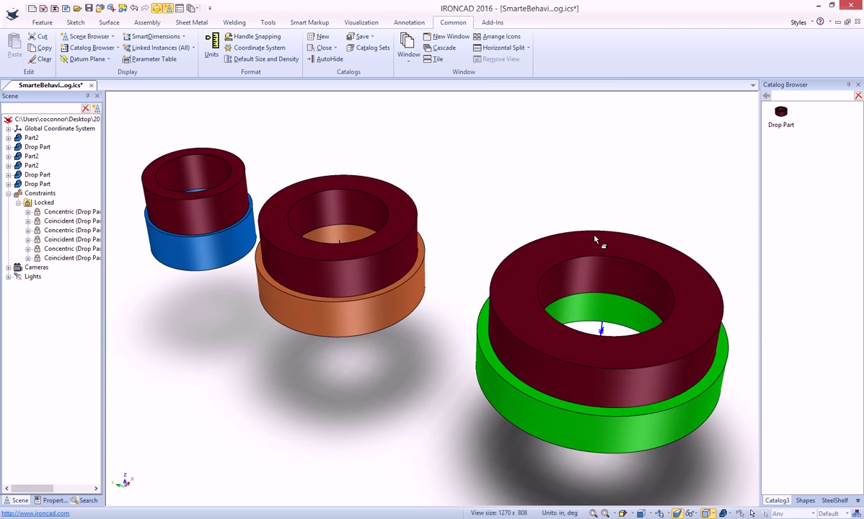
click(602, 309)
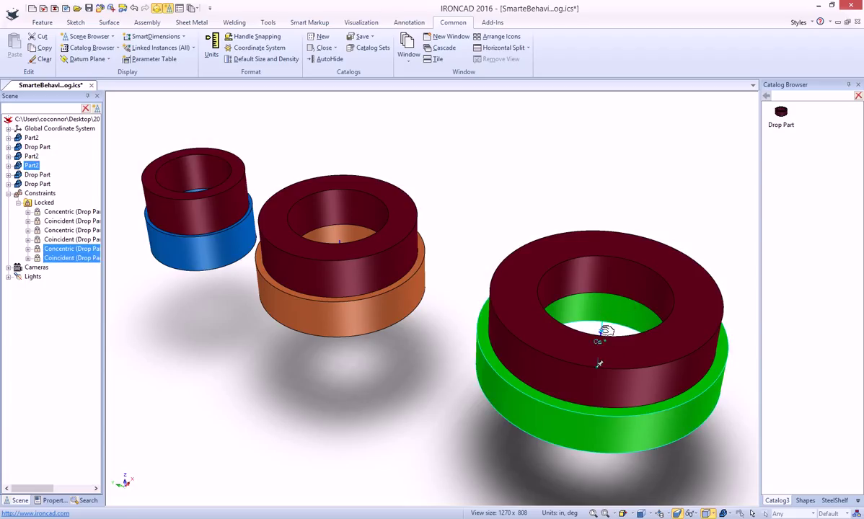
right_click(600, 333)
click(646, 206)
click(617, 324)
middle_drag(617, 325, 600, 357)
right_click(613, 362)
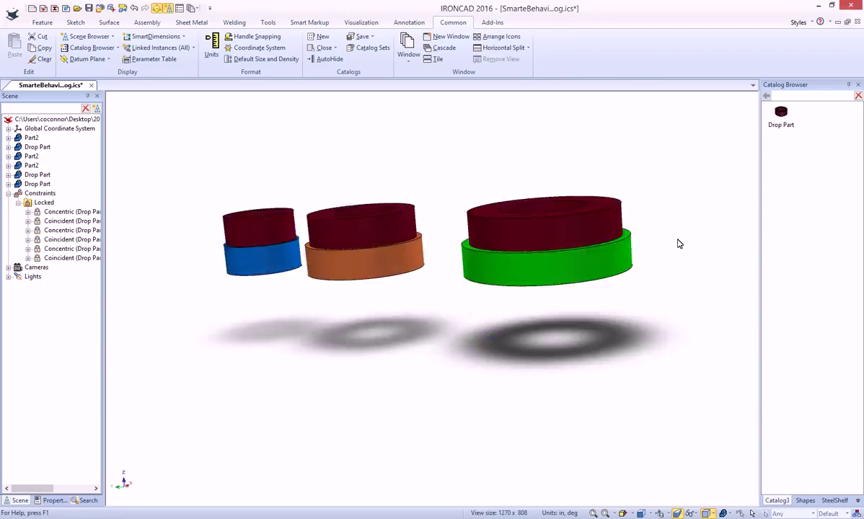